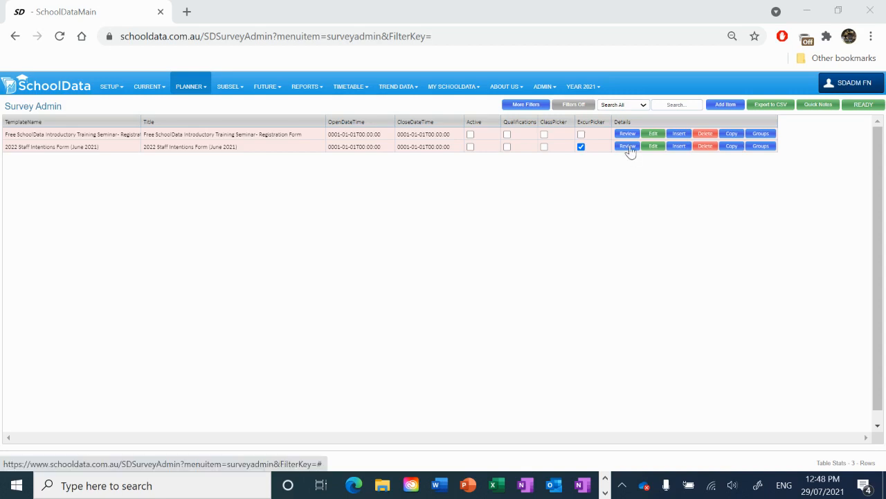
Step: Start a new survey and set its template name to Teaching Preferences 2022
click(727, 105)
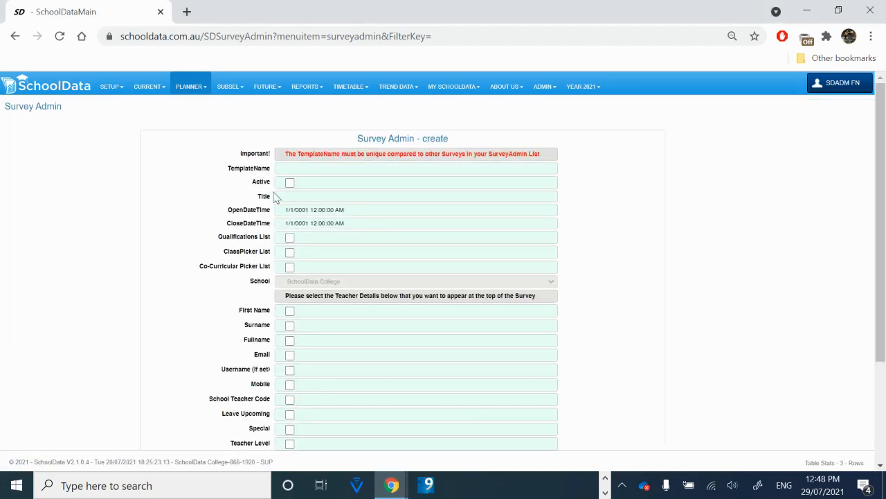
click(321, 169)
text(Teach)
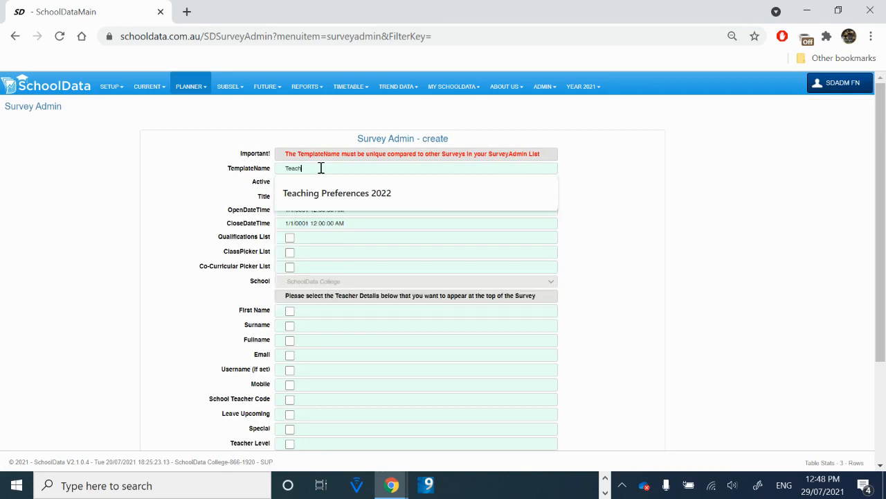
key(Down)
key(Tab)
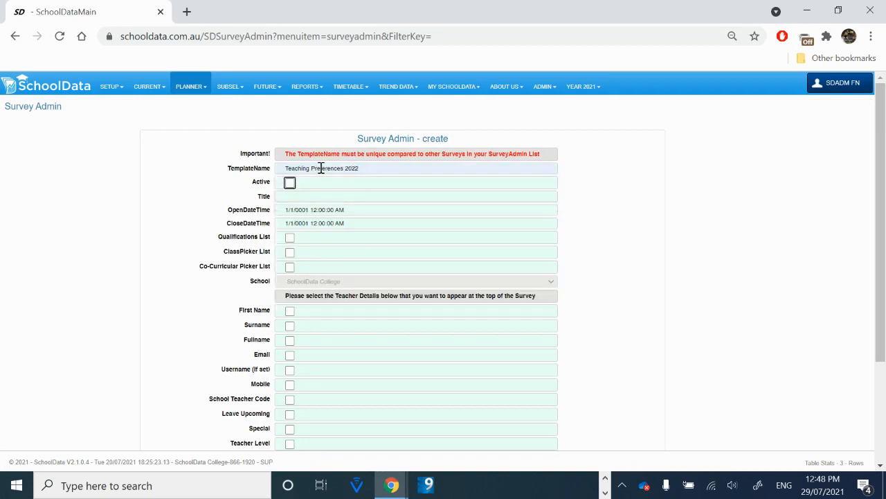
Step: Mark the survey as active and set its title to Teaching Preferences 2022
key(space)
key(Tab)
text(Te)
key(Down)
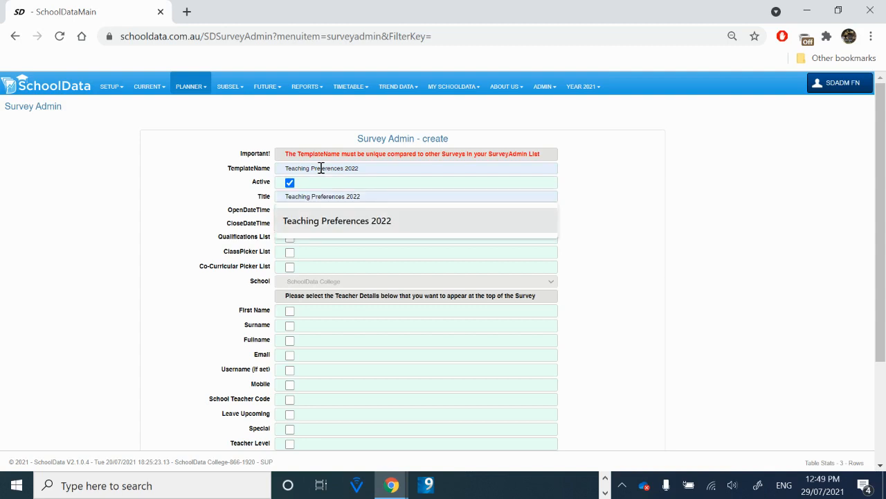
key(Tab)
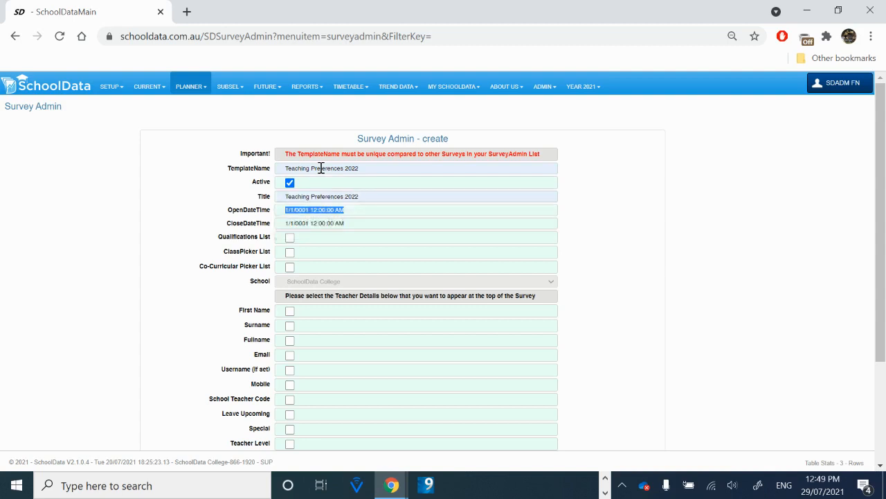
Step: Set the survey's open date to 8/1/2021 12:00:00 AM
click(289, 211)
key(BackSpace)
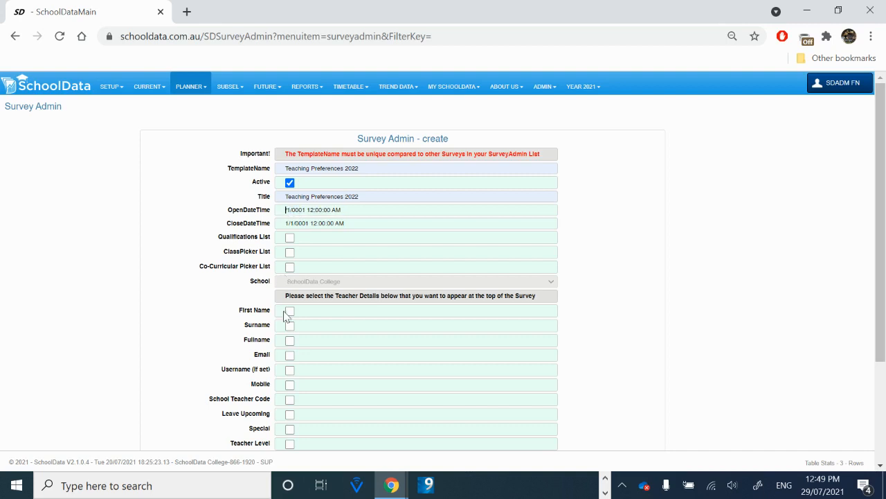
text(8)
key(BackSpace)
key(BackSpace)
key(BackSpace)
text(202)
key(Tab)
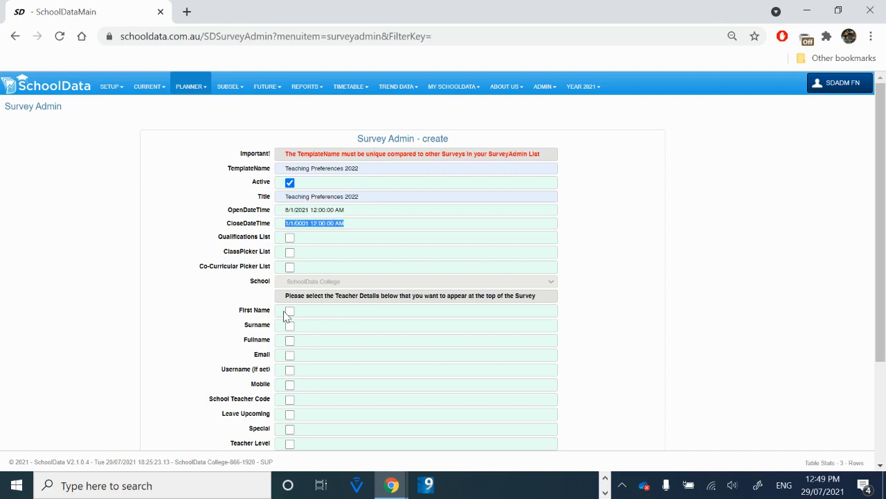
Step: Set the survey's close date to 8/10/2021 12:00:00 AM
key(Home)
text(8/1)
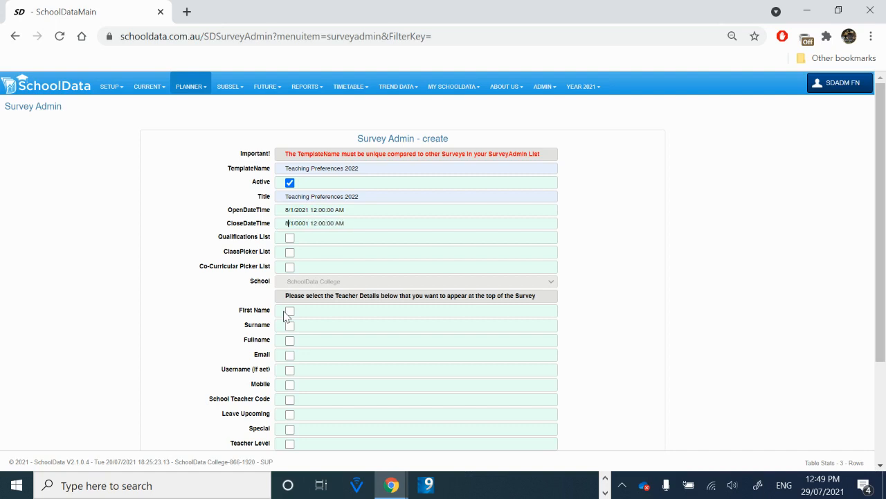
text(0)
key(Right)
key(Right)
key(Right)
key(Right)
key(BackSpace)
key(BackSpace)
key(BackSpace)
text(202)
Step: Enable the ClassPicker List and the First Name, Surname and Email teacher details, then save the survey
click(290, 253)
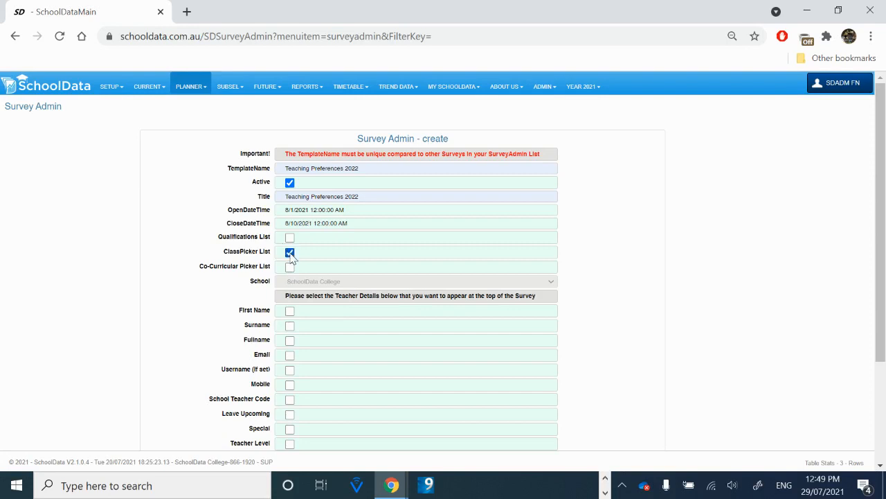
click(291, 311)
click(291, 325)
click(291, 355)
scroll(291, 358, down, 2)
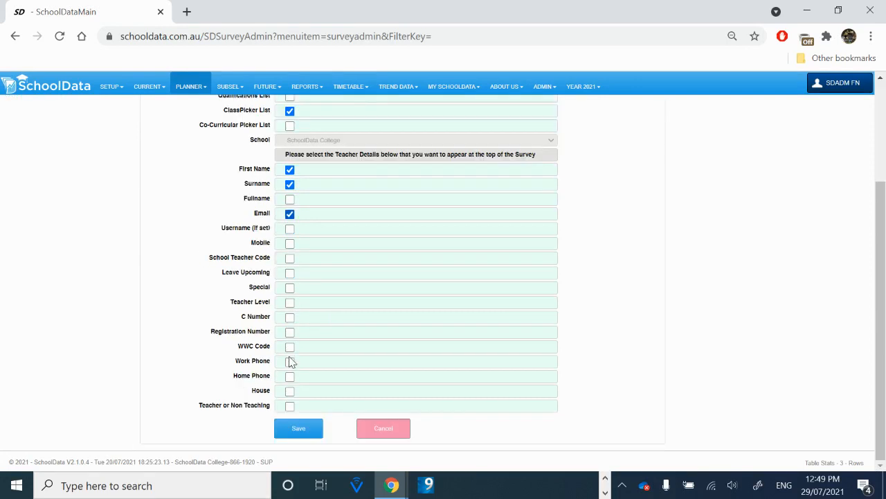
click(299, 430)
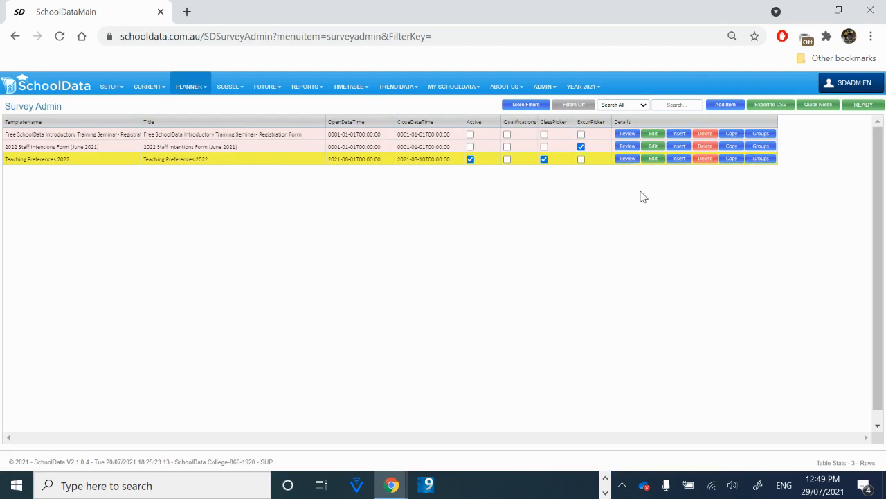
Step: Preview the Teaching Preferences 2022 survey and return to the survey list
click(628, 159)
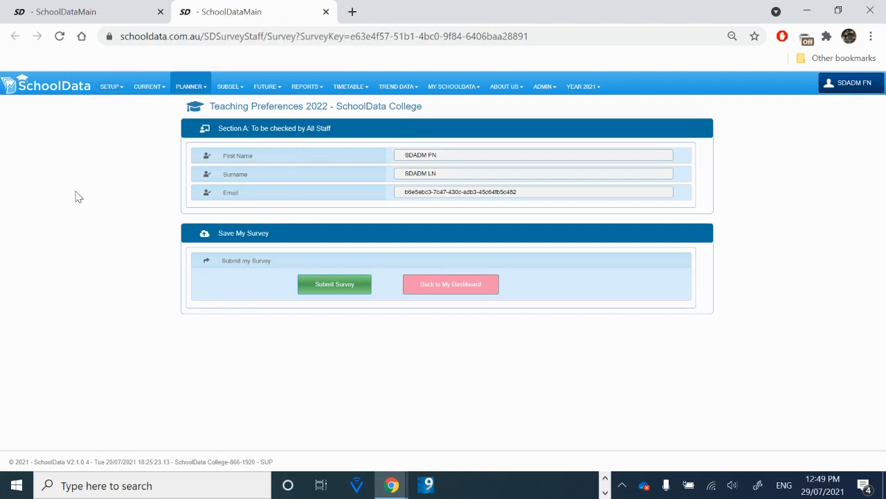
click(98, 13)
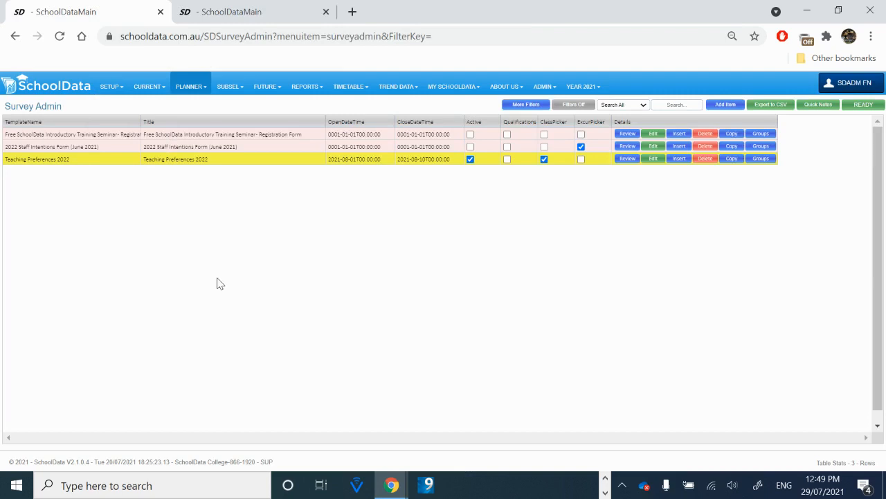
Step: Open the new survey's groups and start a group headed Long Service Leave
click(764, 160)
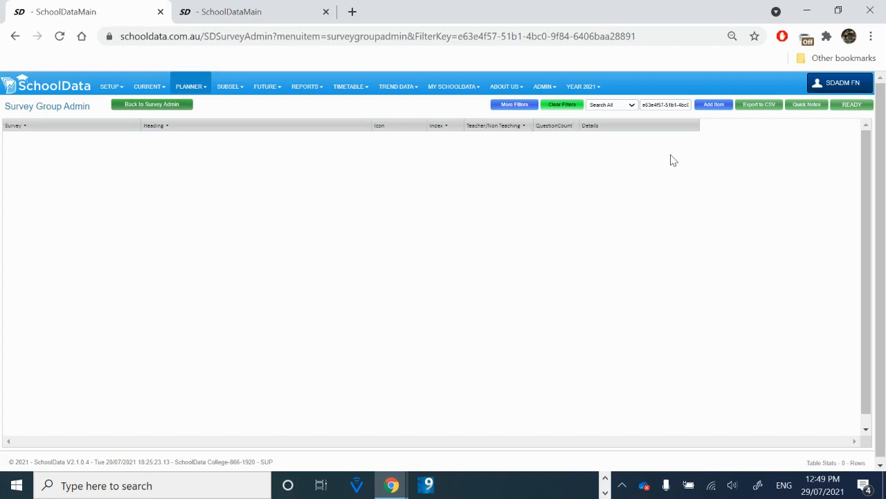
click(713, 106)
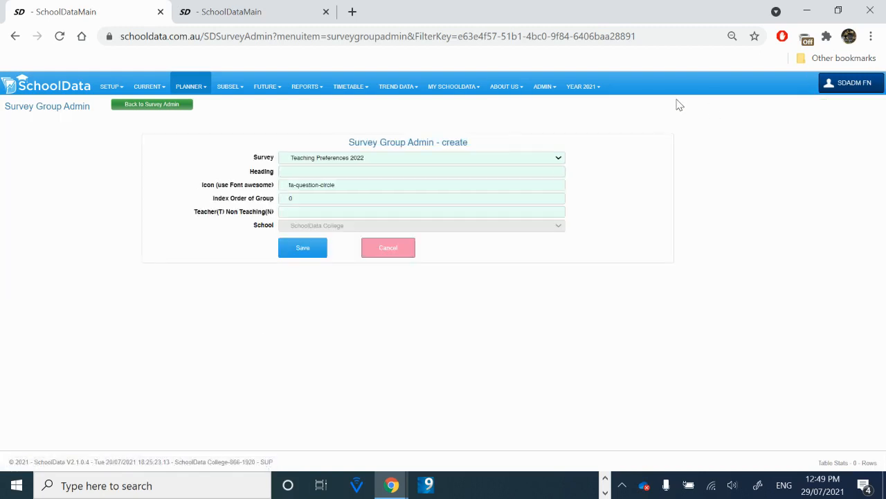
click(310, 173)
text(Long)
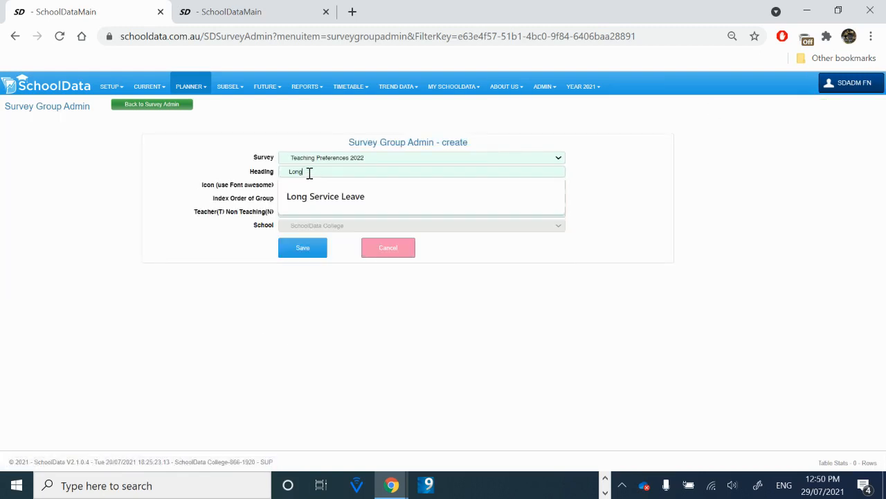
key(Down)
key(Tab)
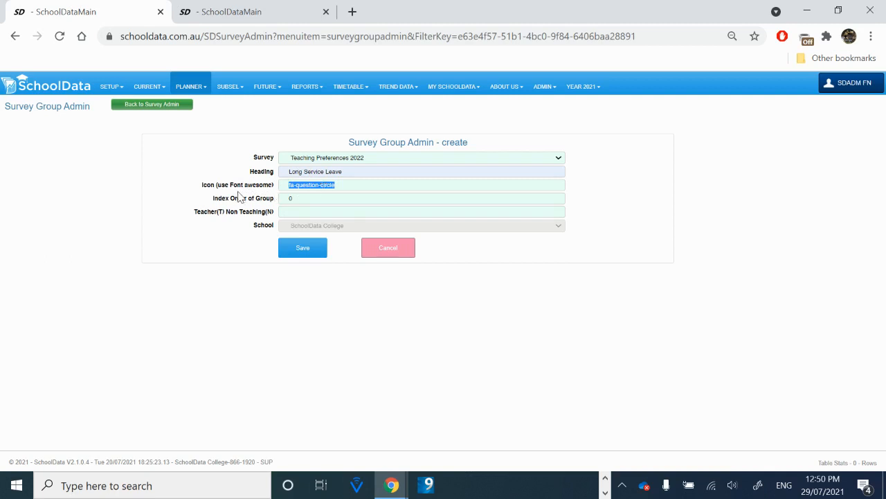
Step: Set the group's index order to 1 and Teacher/Non Teaching to N, then save it
click(297, 198)
text(1)
click(296, 212)
key(Down)
key(Return)
click(306, 255)
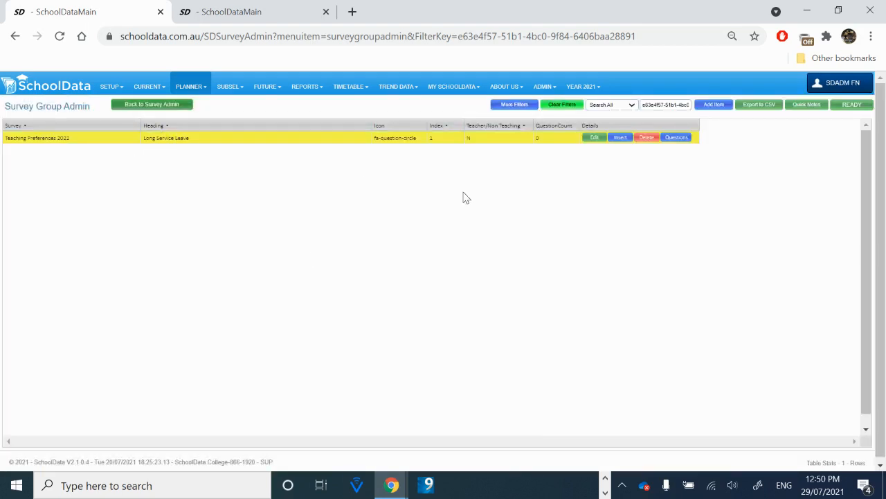
Step: Open the Long Service Leave group's questions and add the question "Would you like to apply for Long Service Leave next year?"
click(677, 138)
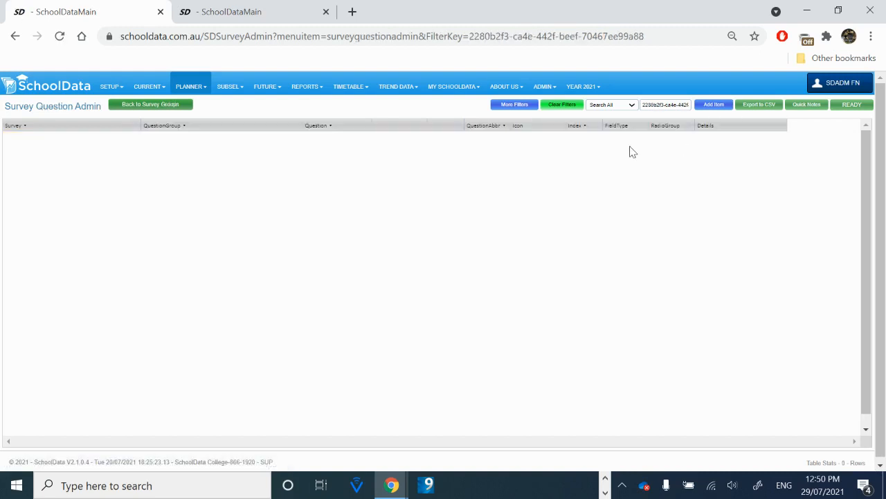
click(713, 106)
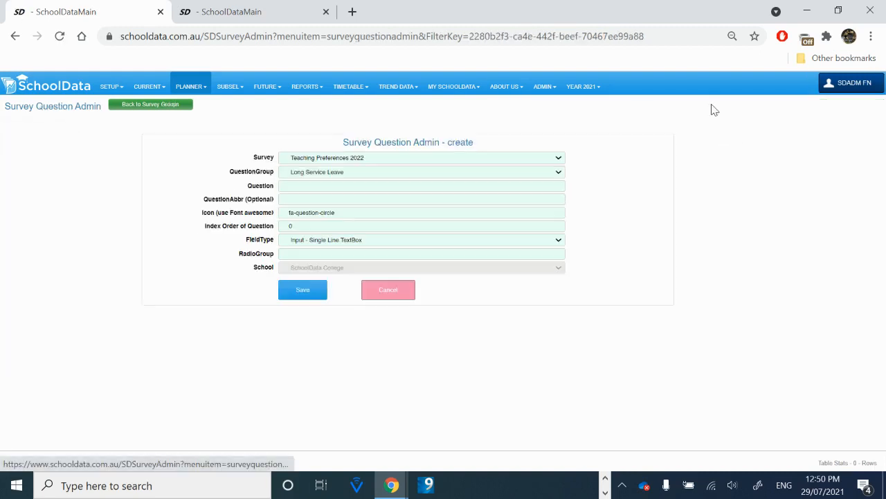
click(319, 185)
text(Would)
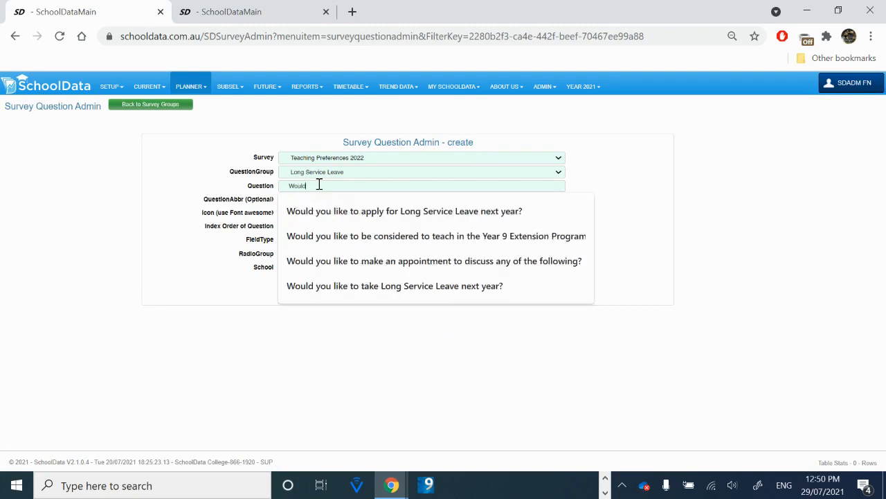
key(Down)
key(Tab)
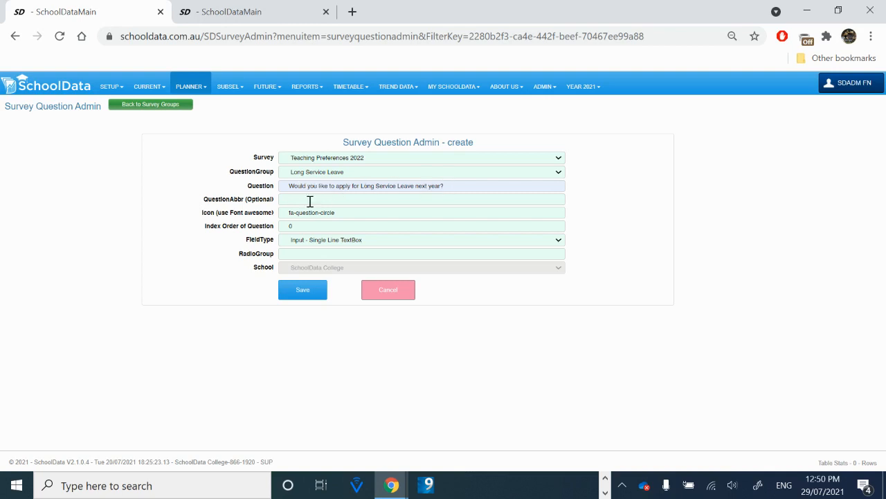
Step: Set the question's index order to 1, keep the Input - Single Line TextBox field type, and save
click(303, 225)
text(1)
click(303, 225)
click(339, 242)
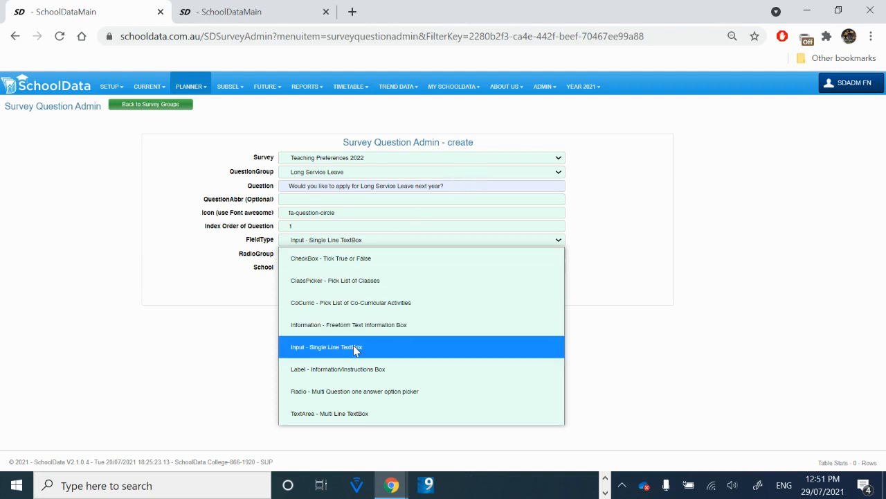
click(355, 351)
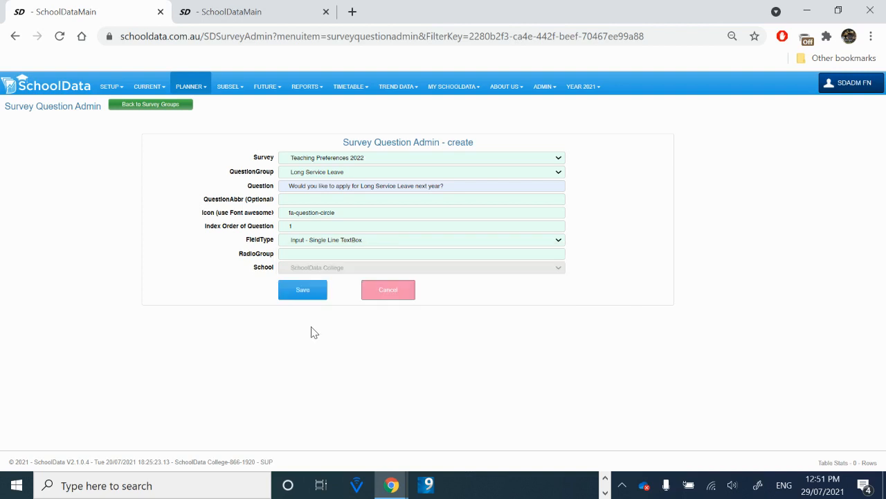
click(308, 291)
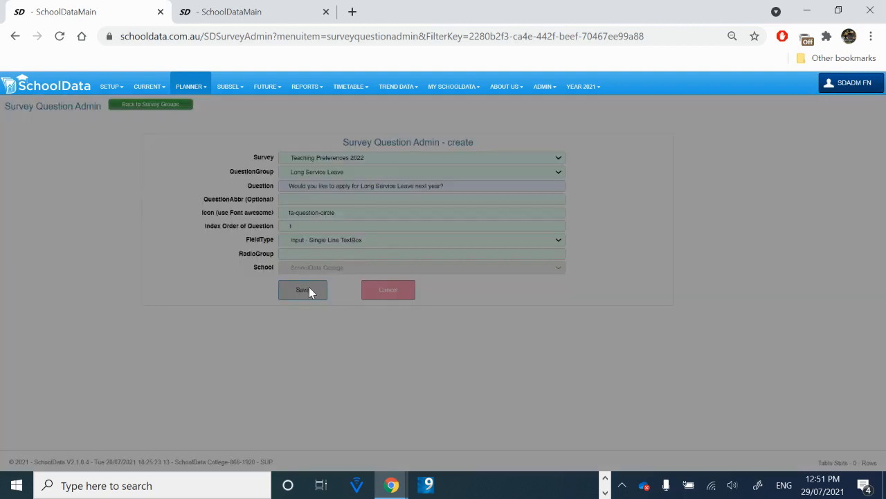
Step: Add a second group headed "What do you want to teach?" with index order 2 and Teacher/Non Teaching T
click(148, 107)
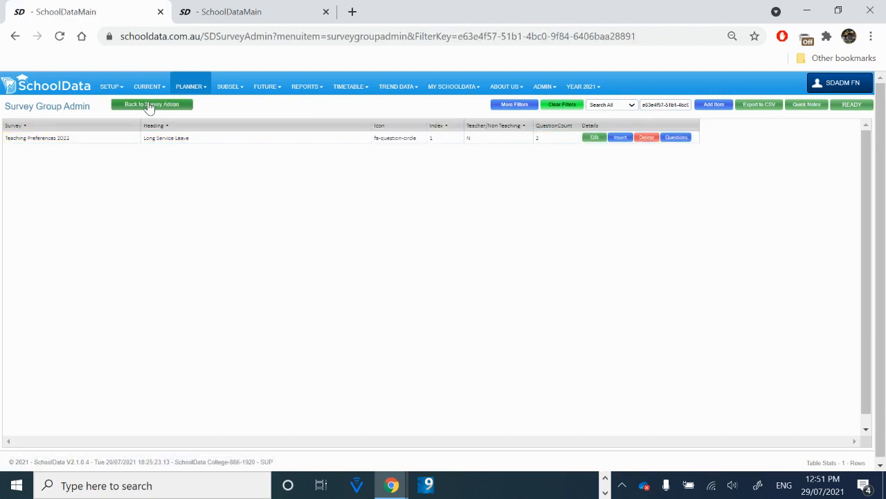
click(716, 105)
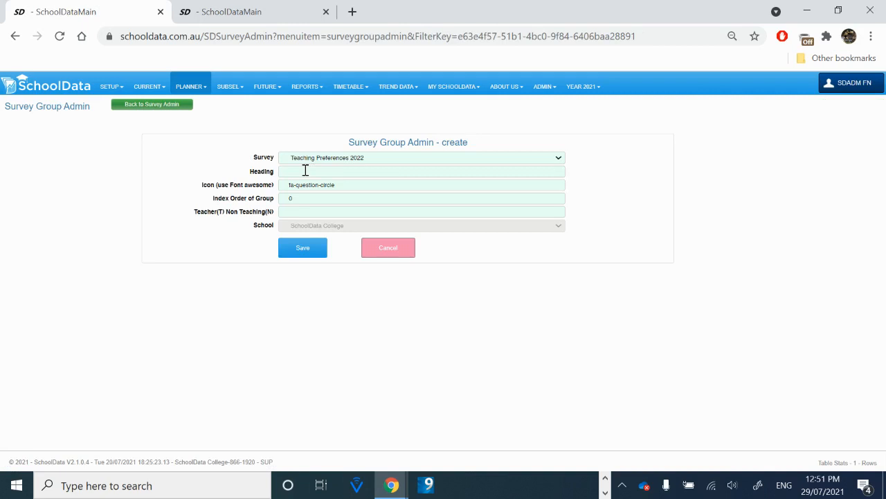
click(306, 171)
text(W)
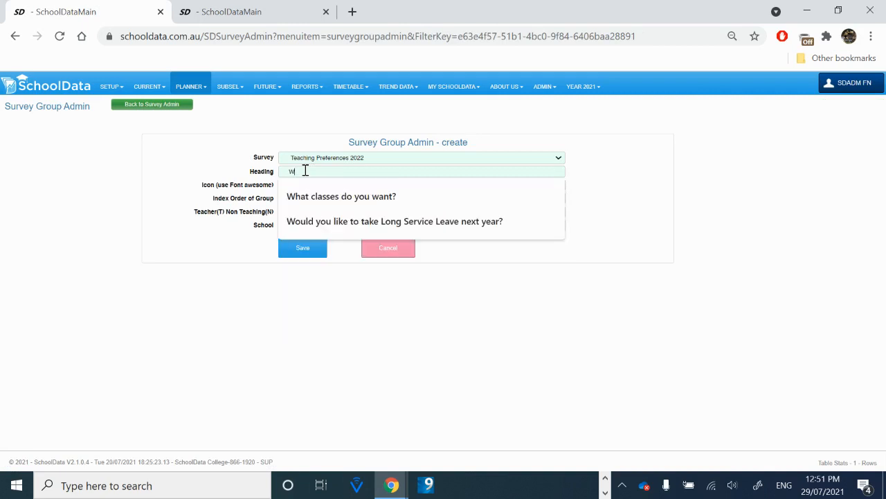
text(hat do)
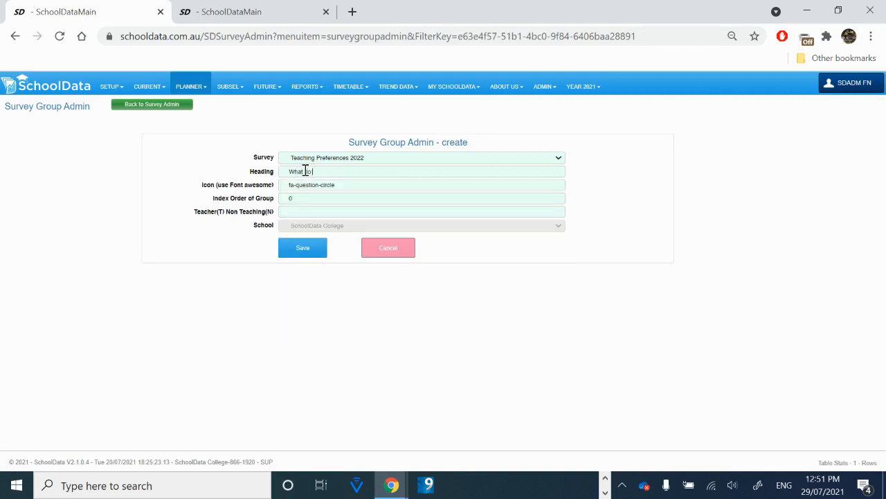
text( you want to teac)
text(h?)
text(T)
click(300, 249)
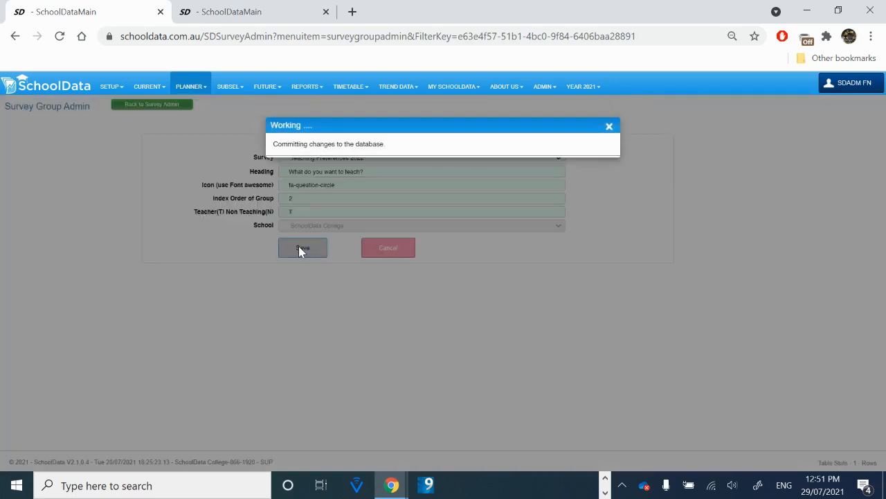
Step: Open the "What do you want to teach?" group's questions and add a new question "Please select you classes"
click(676, 150)
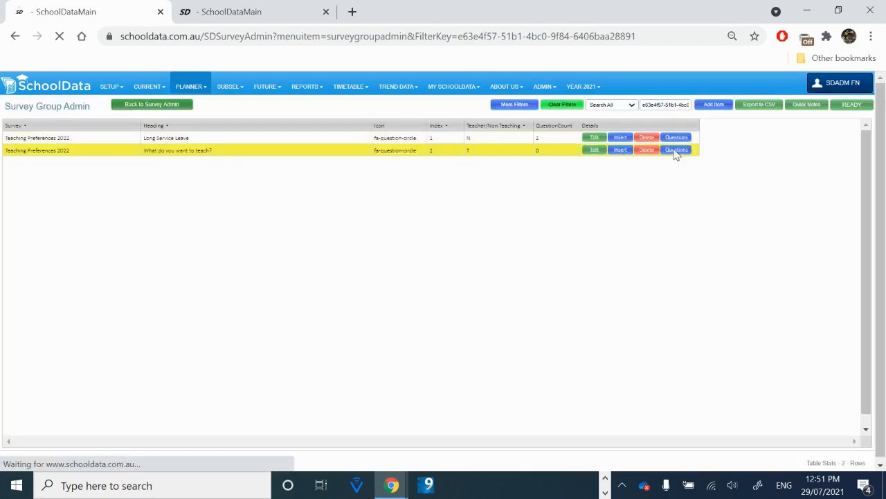
click(716, 108)
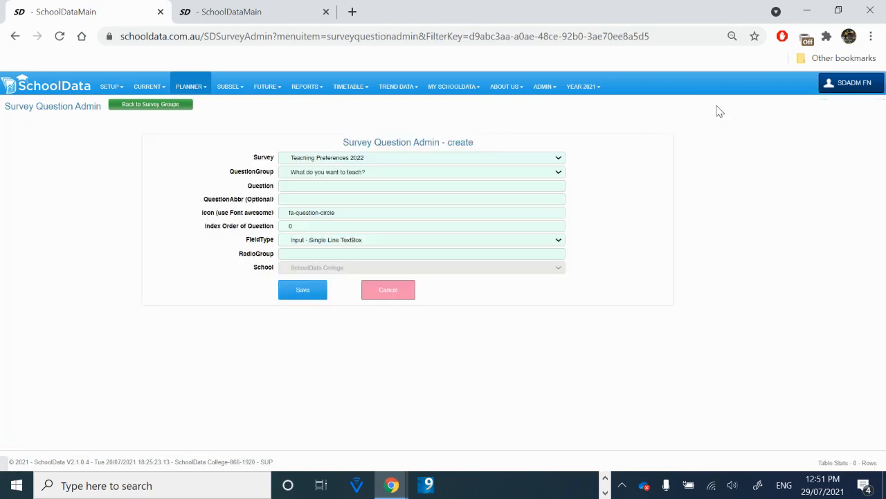
click(304, 185)
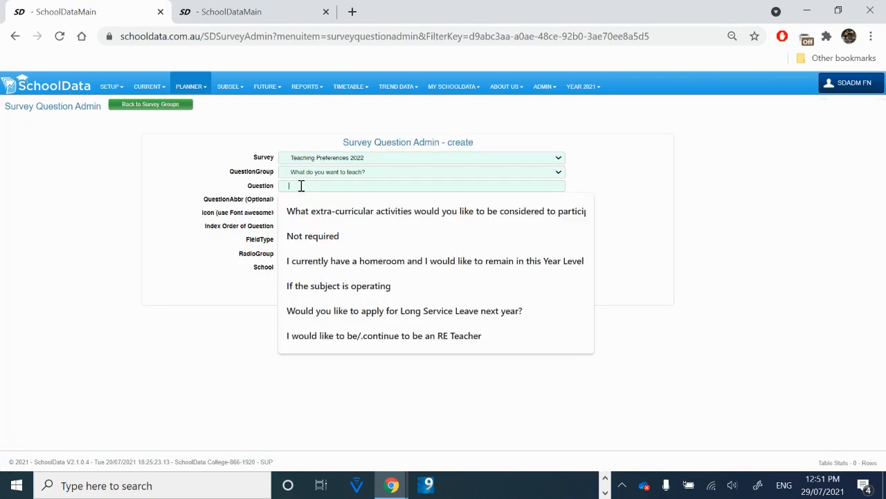
text(Please select)
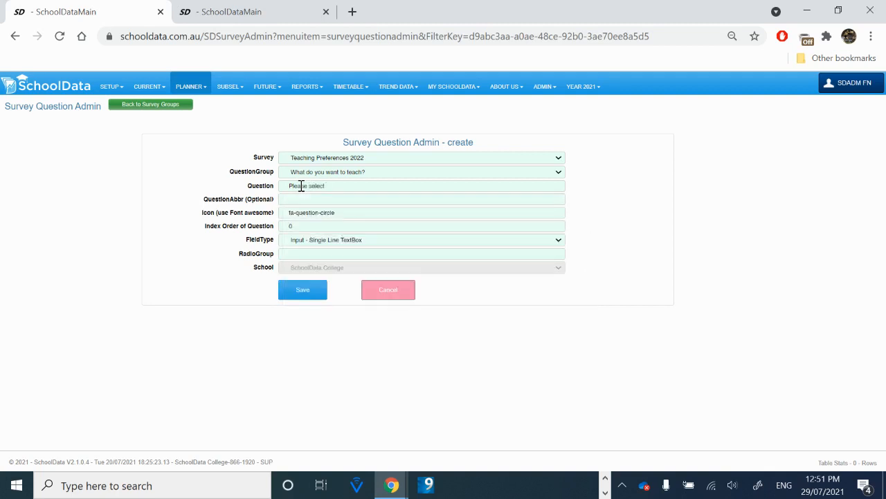
text(you classes)
Step: Set the question's index order to 1 and field type to ClassPicker - Pick List of Classes, then save it
text(1)
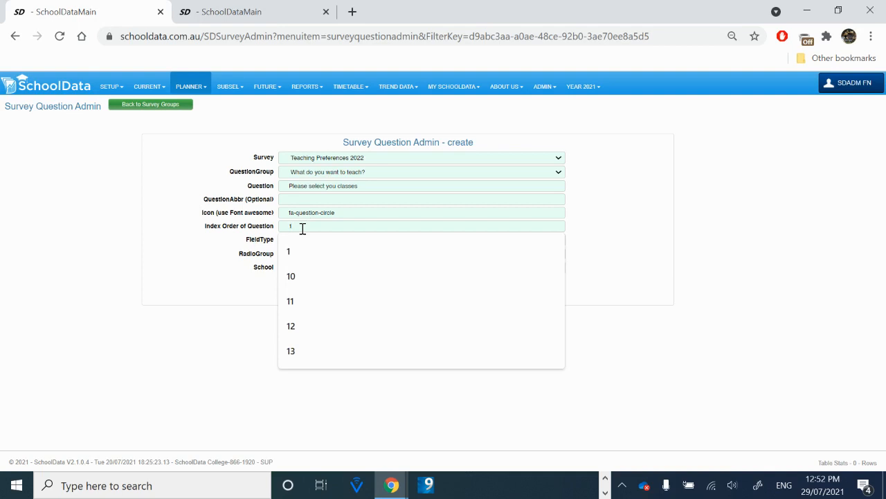
key(Tab)
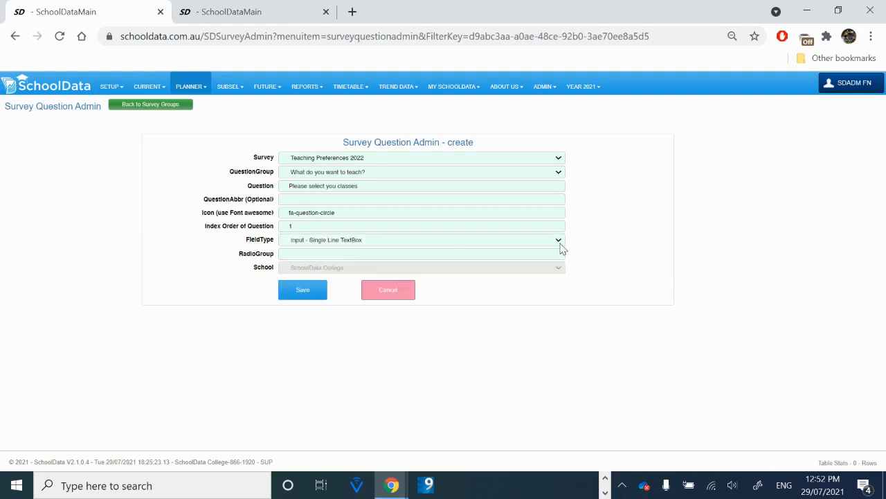
click(559, 243)
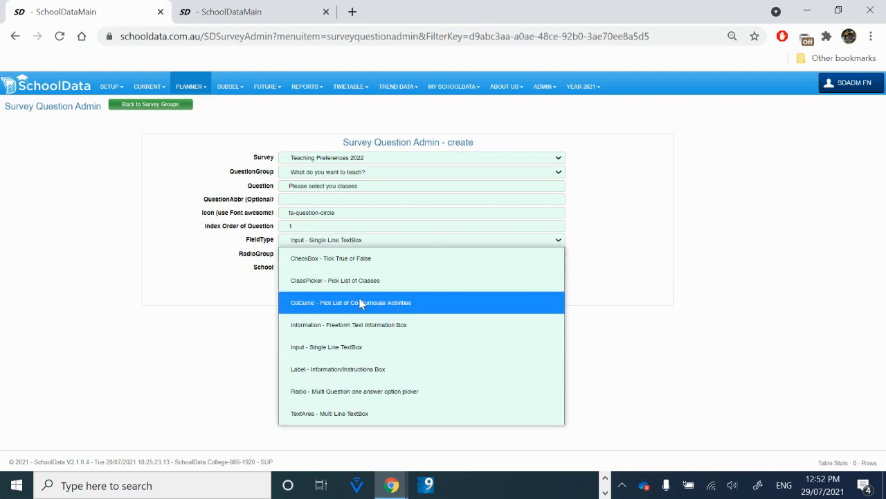
click(337, 286)
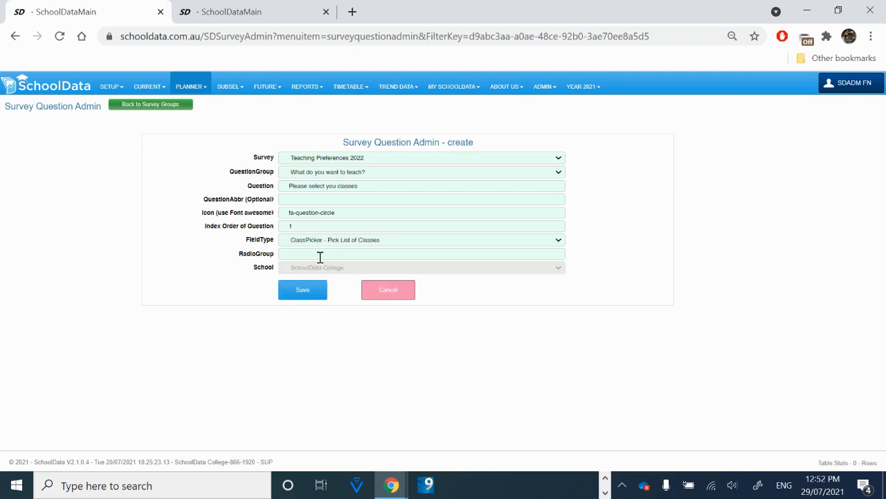
click(305, 291)
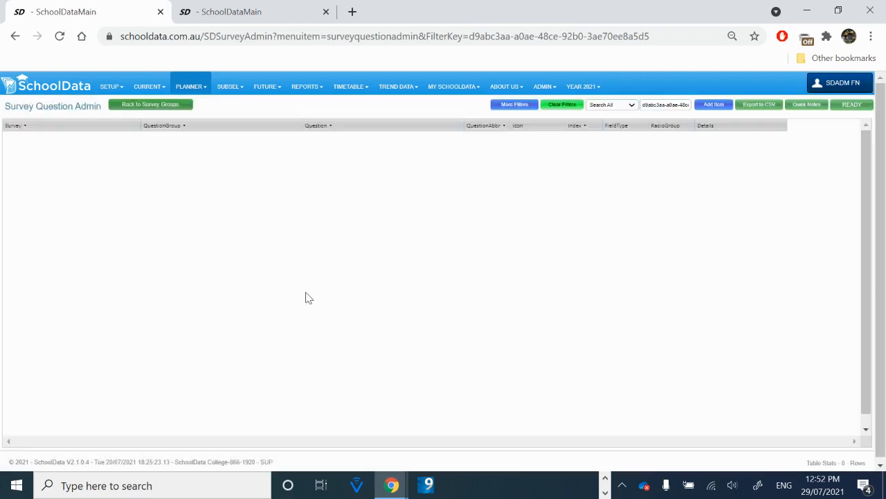
Step: Preview the survey in the other tab, test picking Biology - Units 1 & 2 from the class list, and return to the admin tab
click(251, 18)
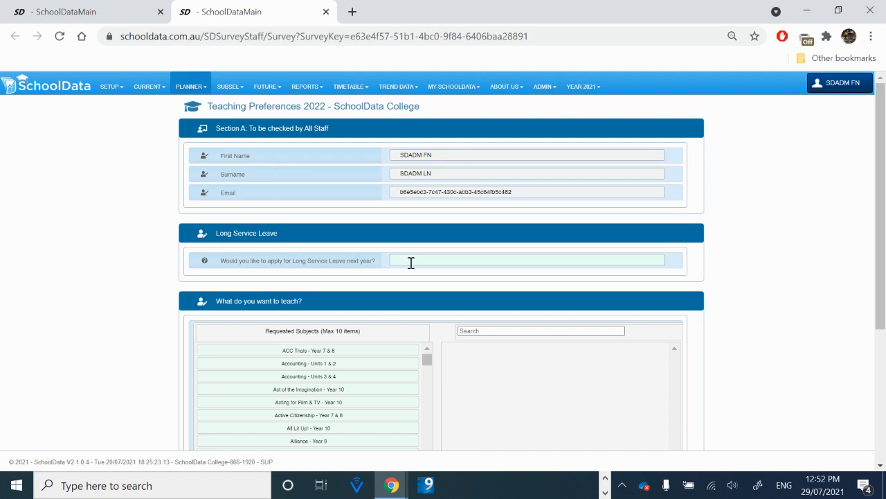
scroll(119, 316, down, 2)
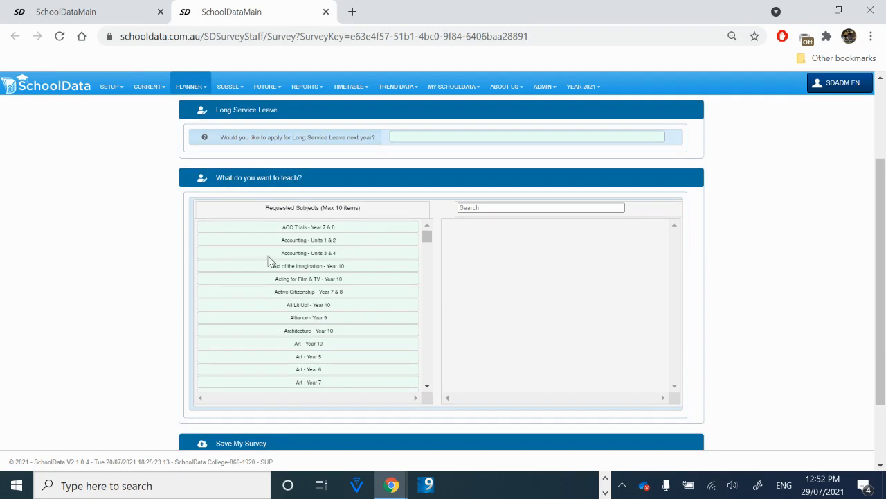
scroll(313, 319, down, 3)
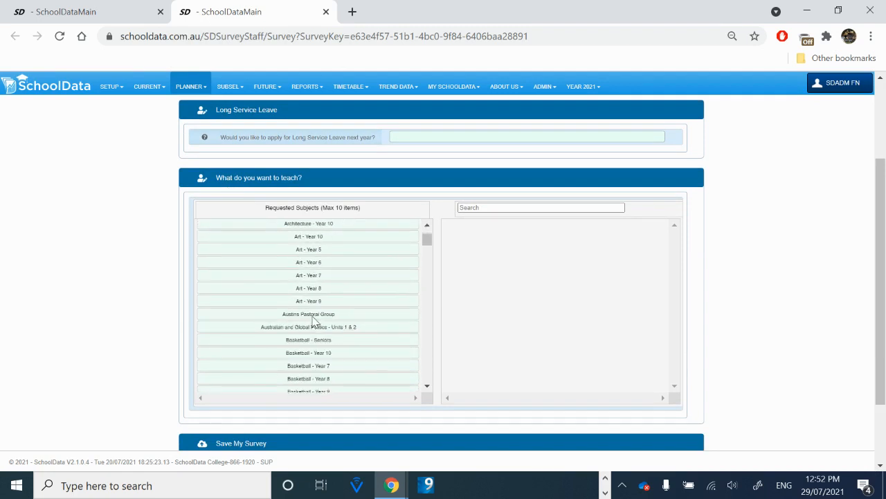
scroll(312, 321, down, 1)
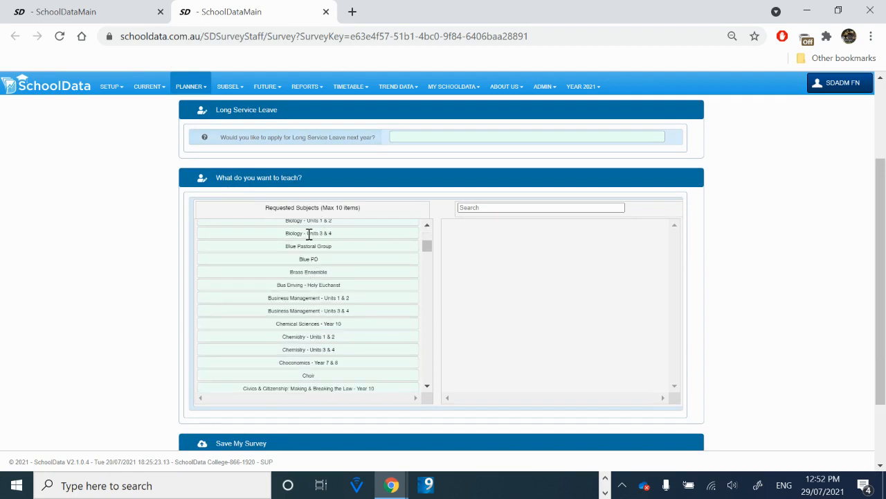
scroll(308, 234, up, 1)
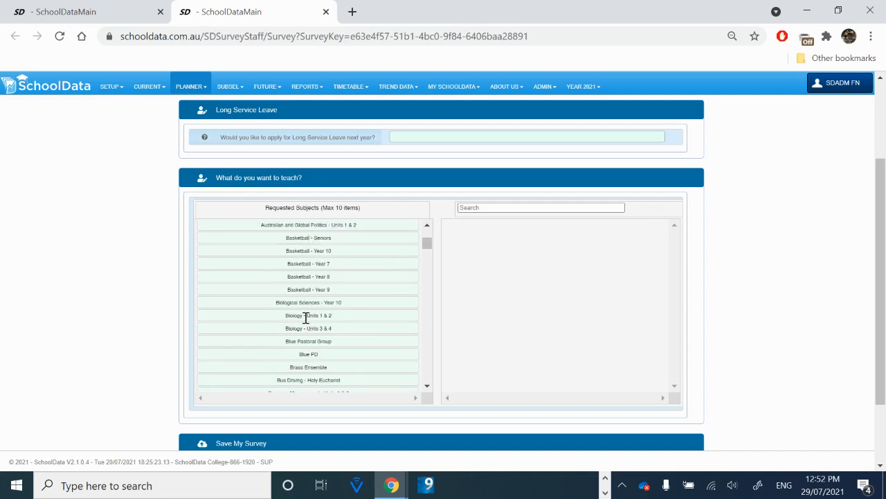
click(306, 317)
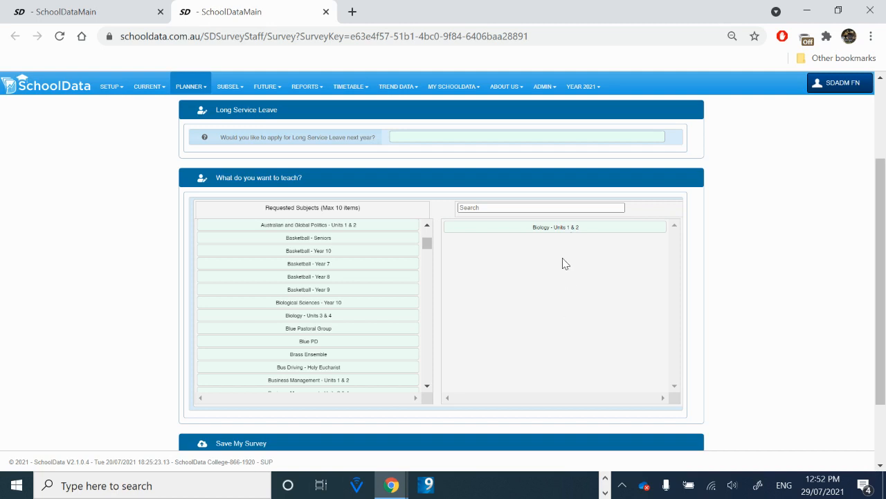
scroll(562, 263, down, 1)
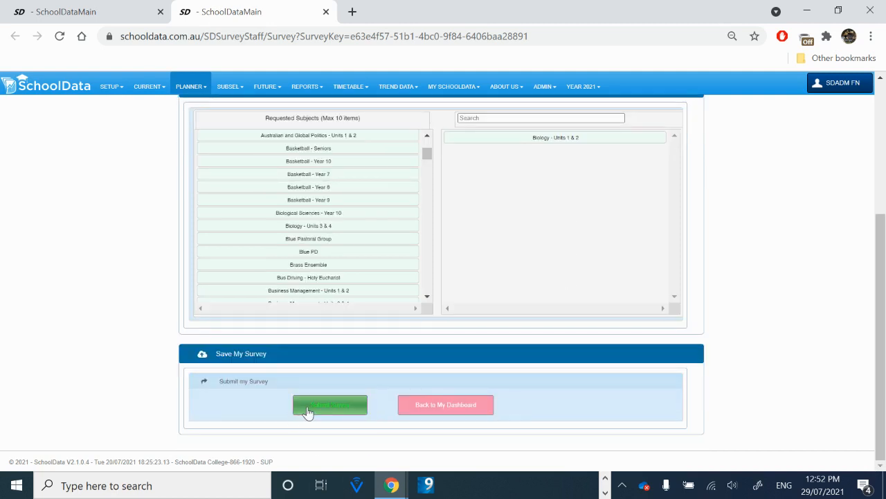
scroll(185, 217, up, 1)
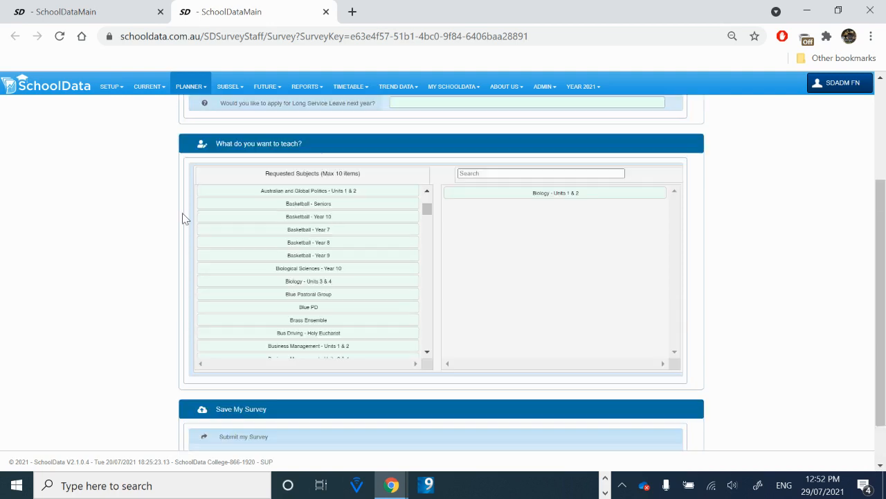
scroll(184, 218, up, 1)
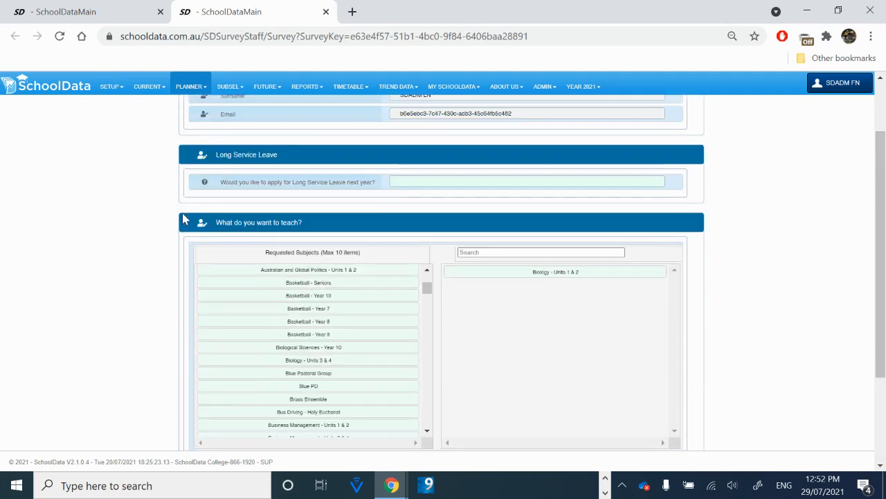
scroll(184, 219, up, 1)
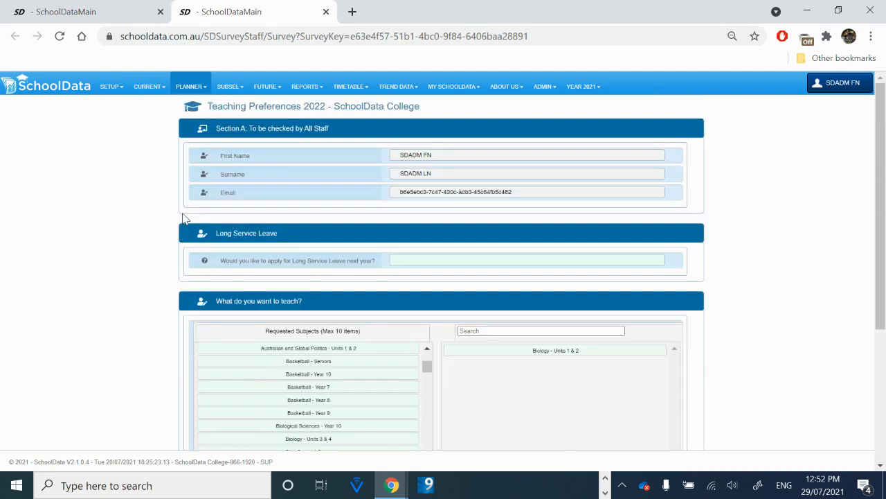
key(ctrl+shift+Tab)
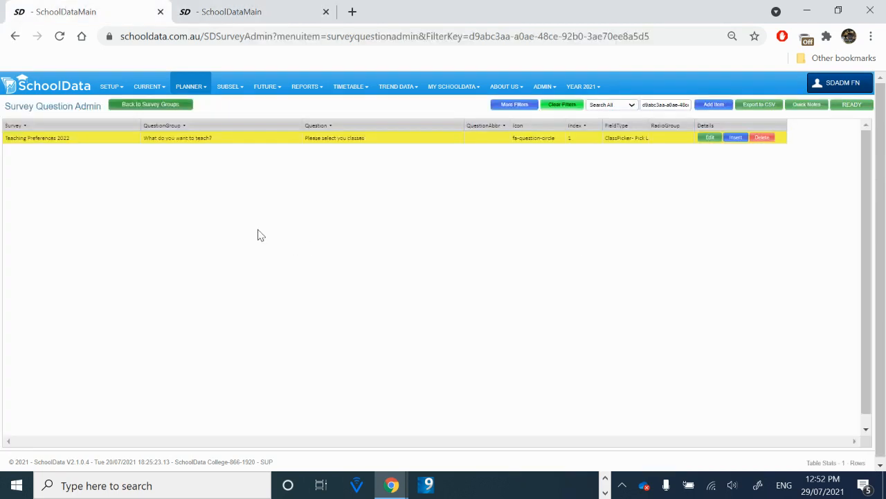